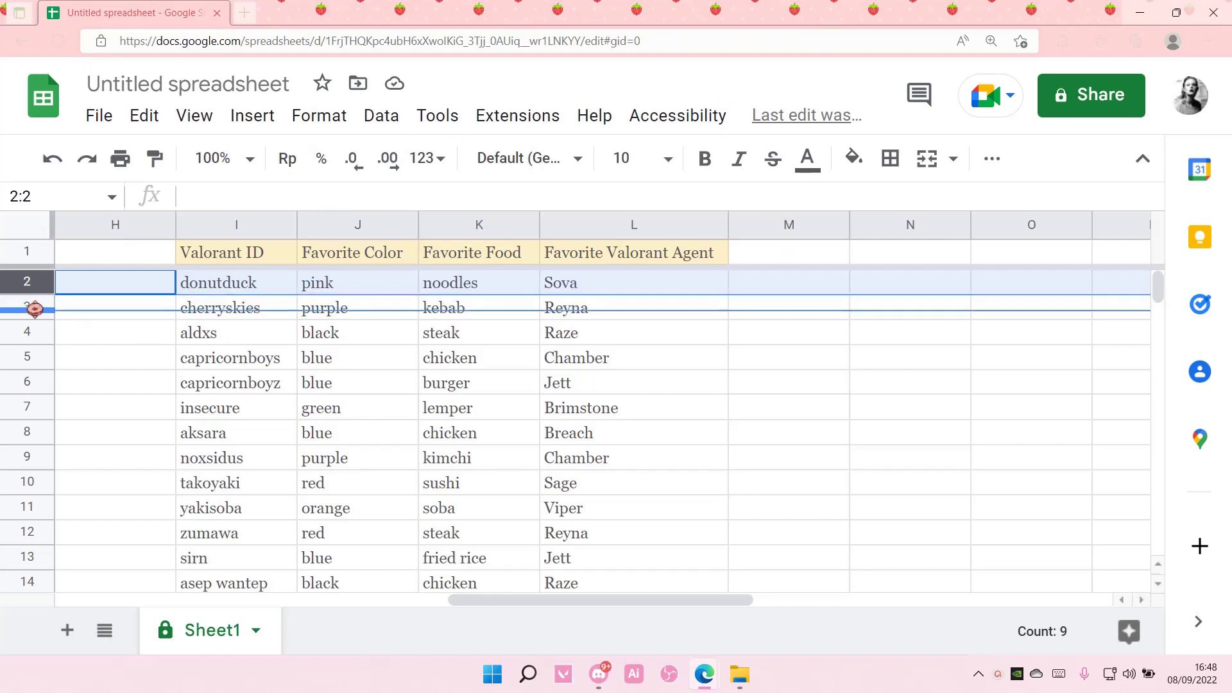
- Drag row 2 taller, then undo that height change
drag(34, 292, 34, 324)
click(104, 342)
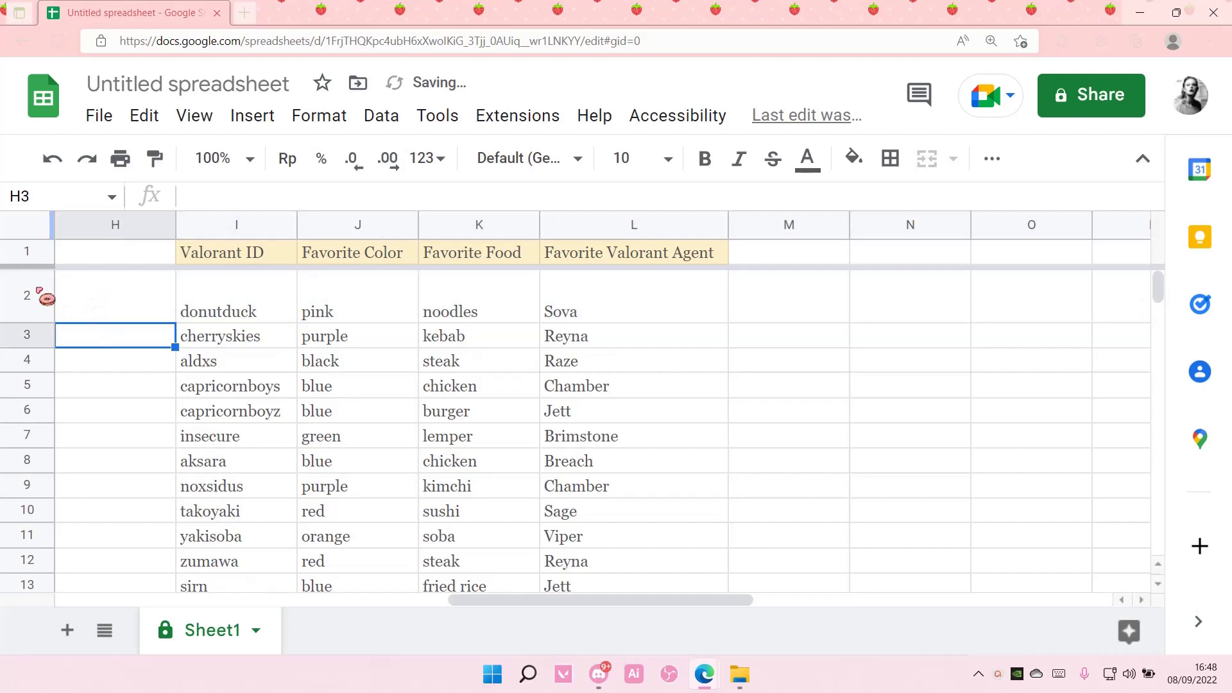
key(ctrl+z)
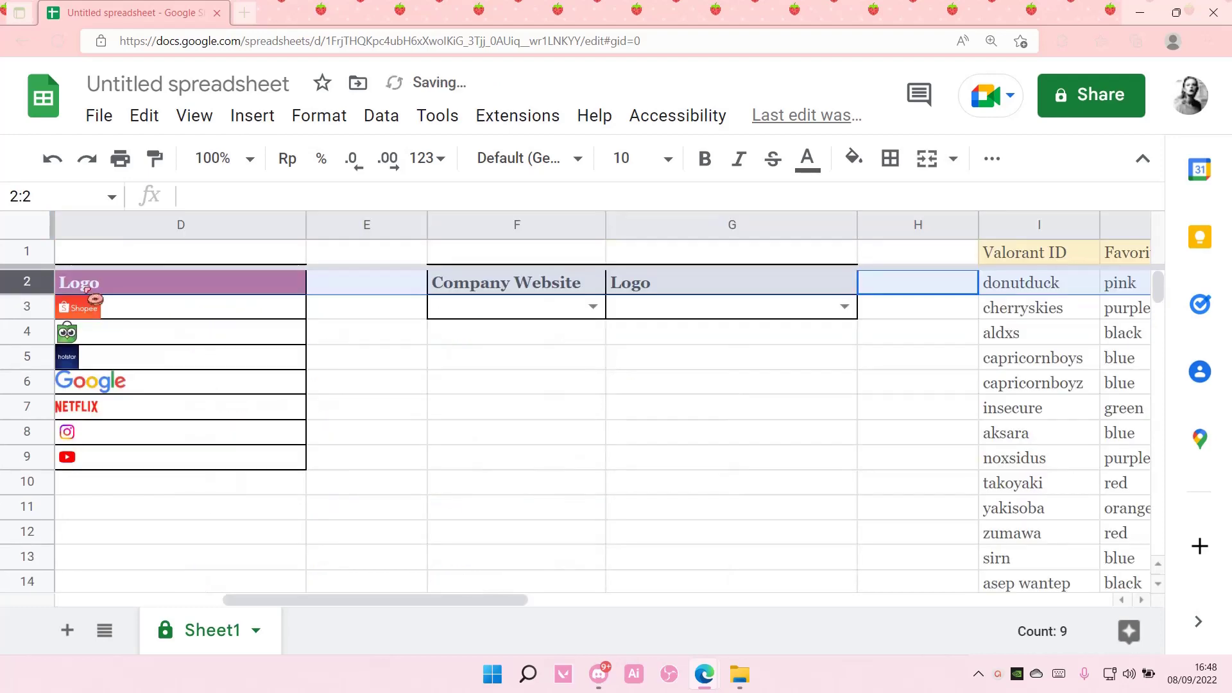
drag(416, 610, 495, 611)
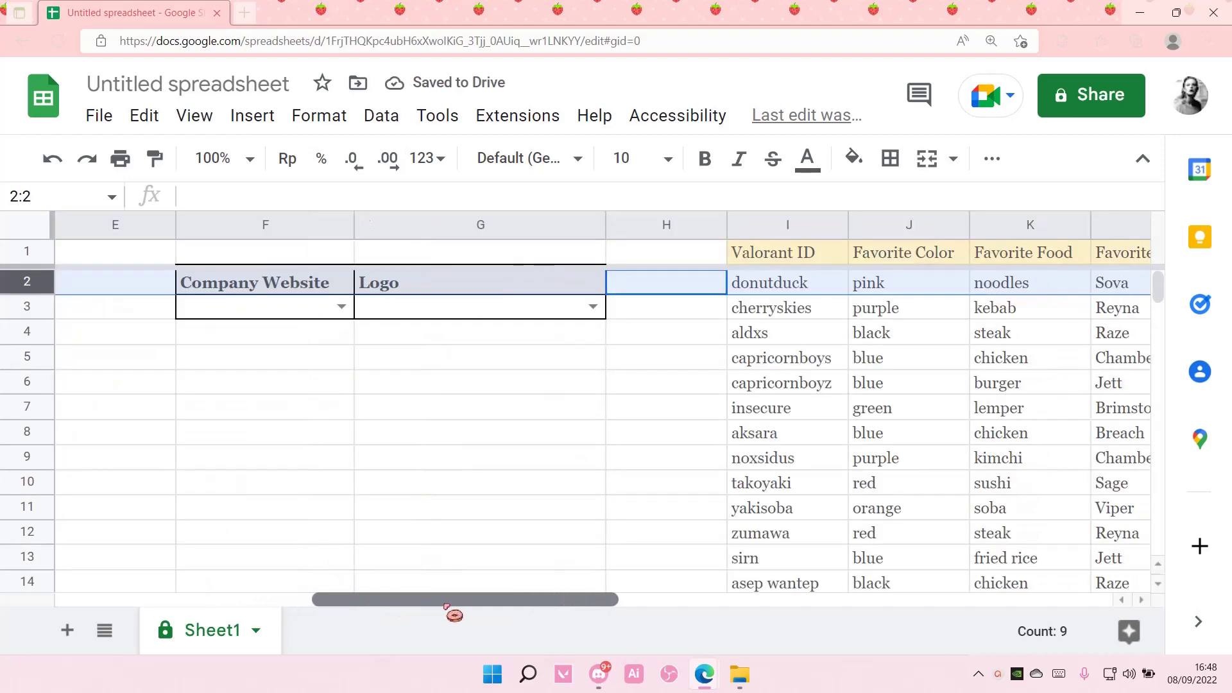
click(275, 435)
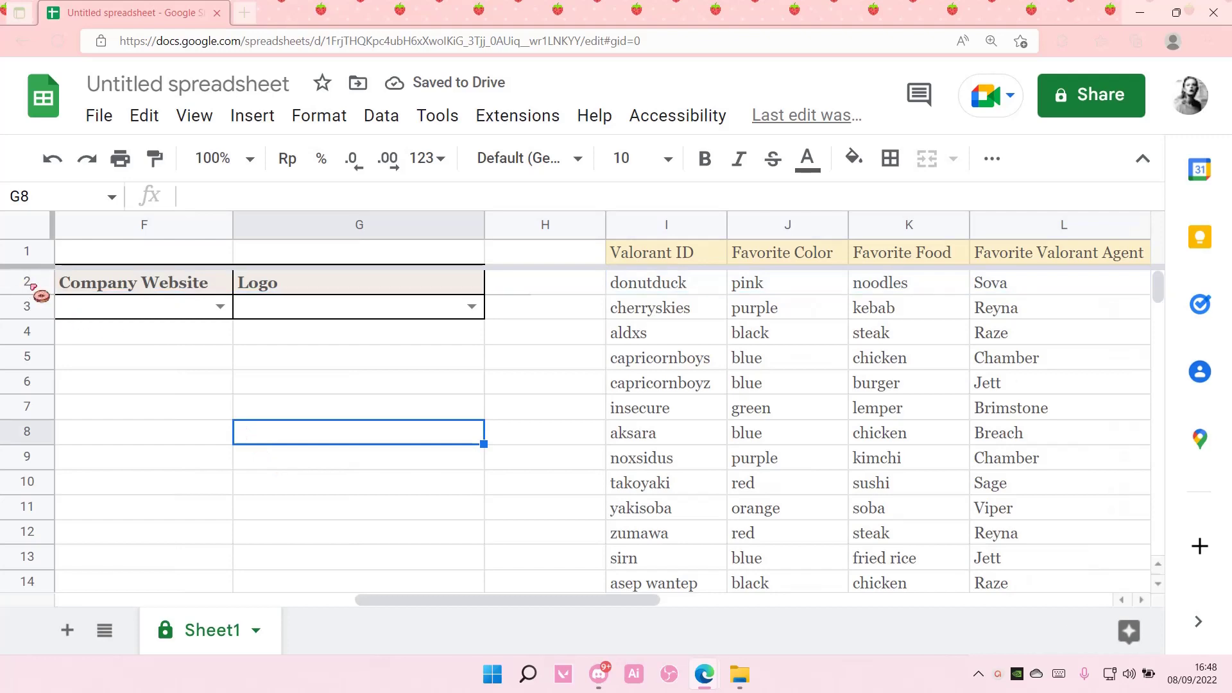
- Set row 2 to an exact height of 100 pixels in the Resize row dialog
click(29, 283)
right_click(30, 281)
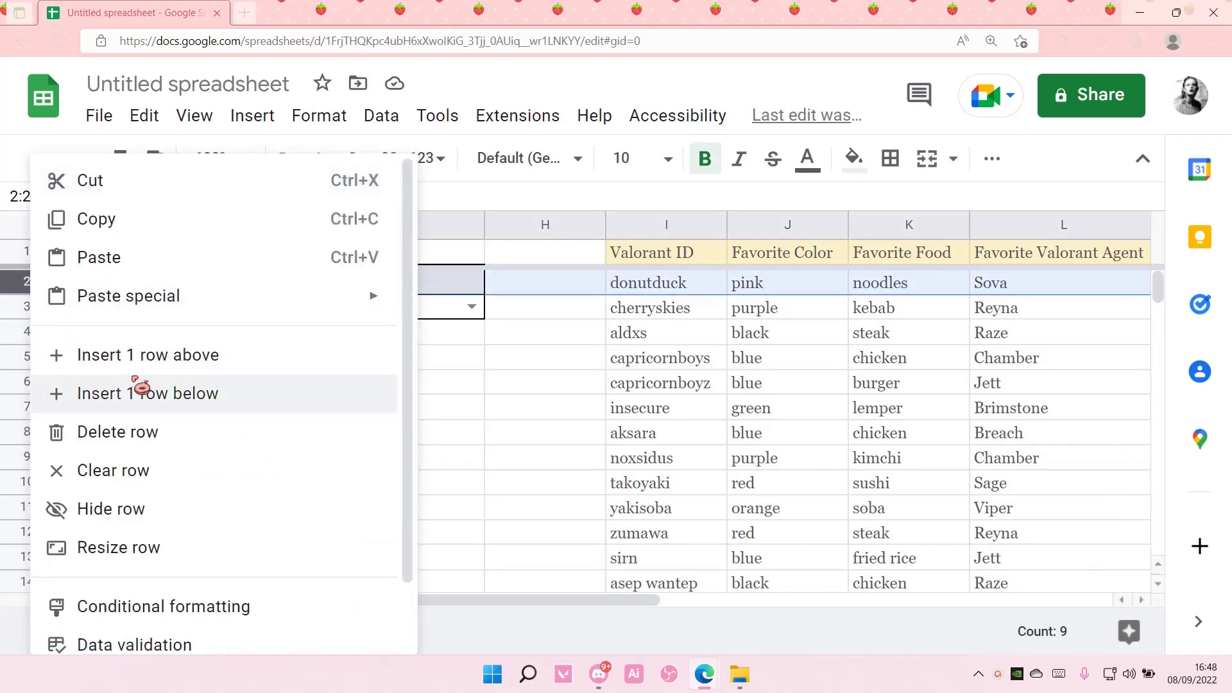
click(58, 547)
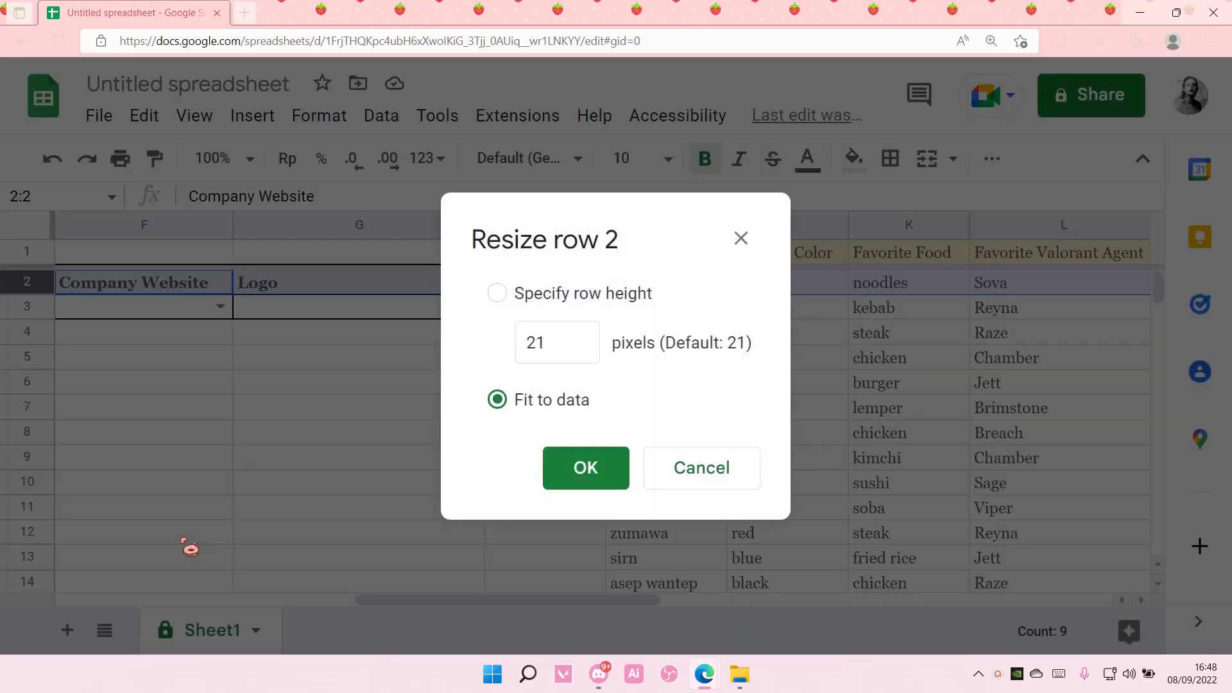
click(518, 298)
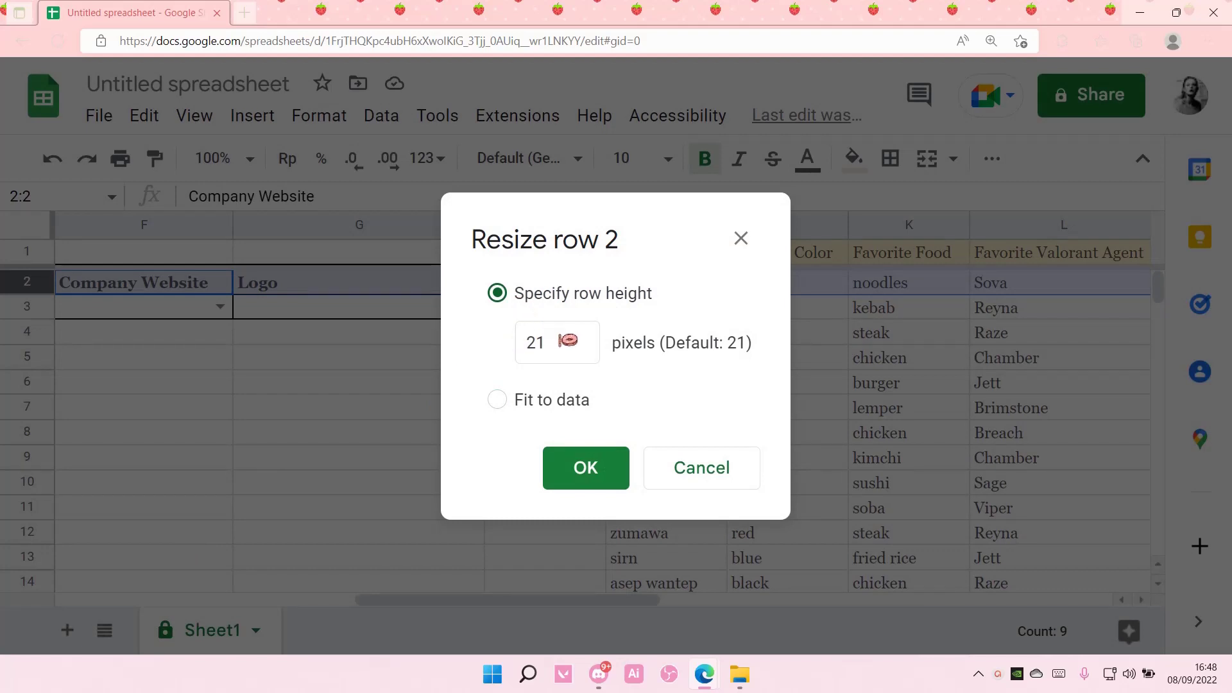
drag(567, 339, 501, 345)
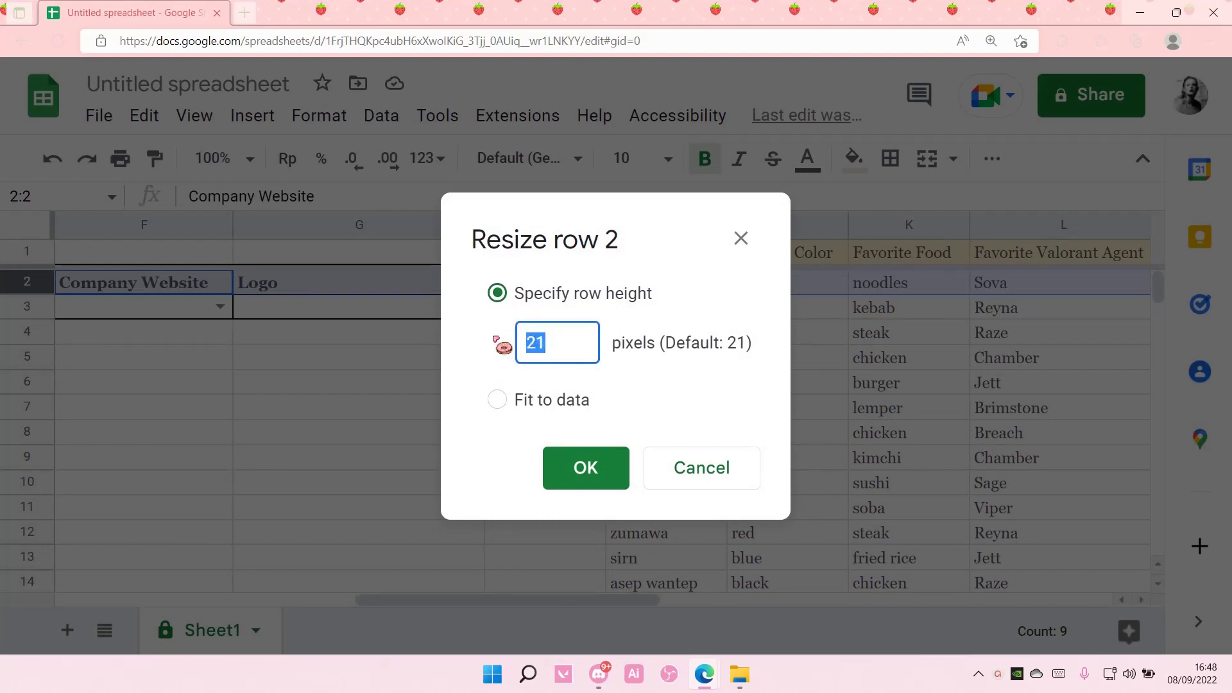
text(100)
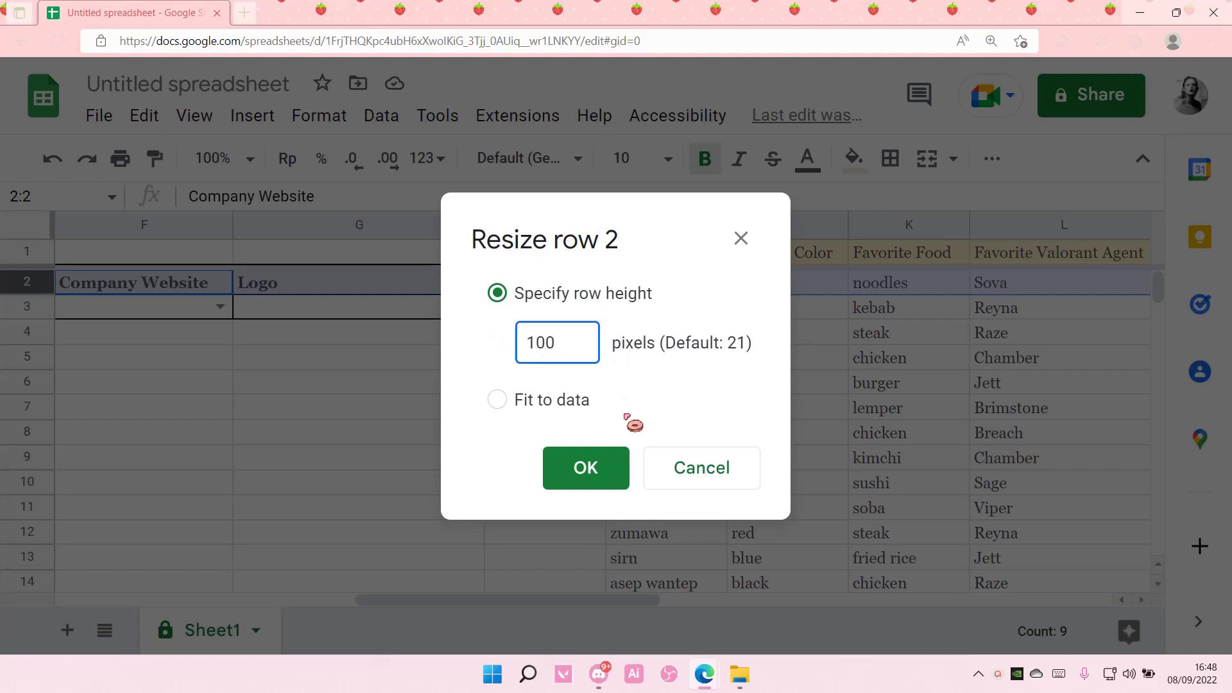
click(599, 469)
click(310, 413)
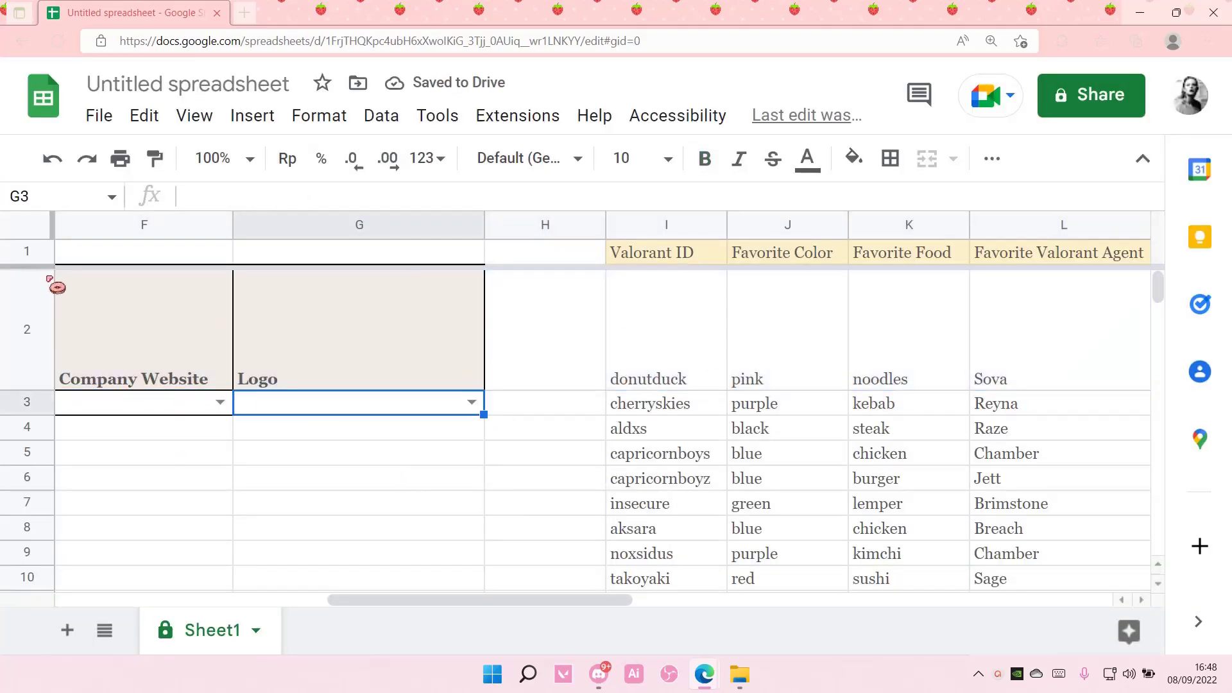
click(44, 318)
- Change row 2's specified height from 100 to 21 pixels in Resize row
right_click(44, 318)
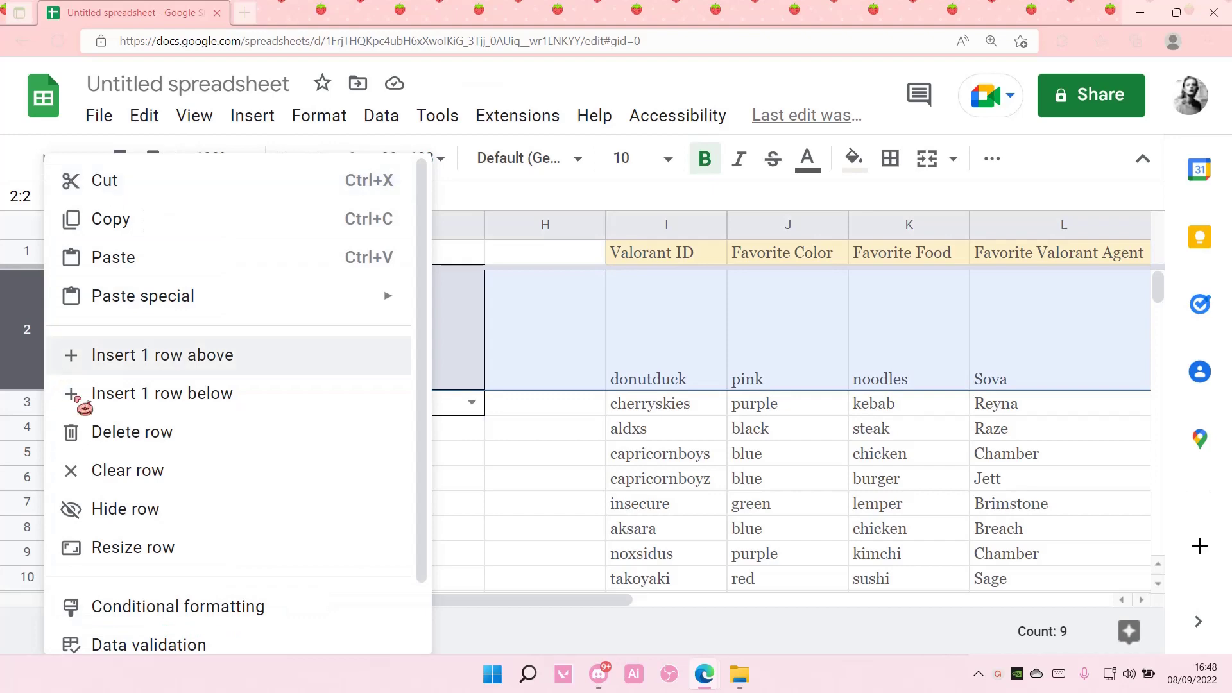
click(157, 546)
text(21)
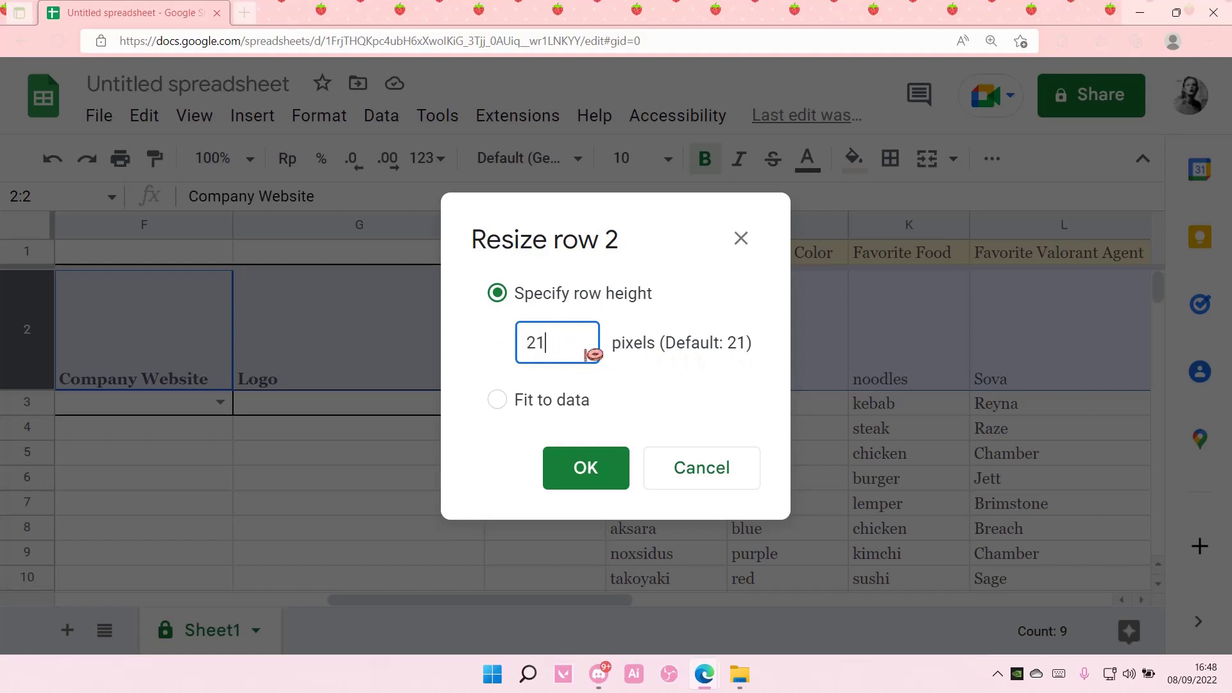
drag(677, 347, 764, 344)
drag(655, 344, 801, 364)
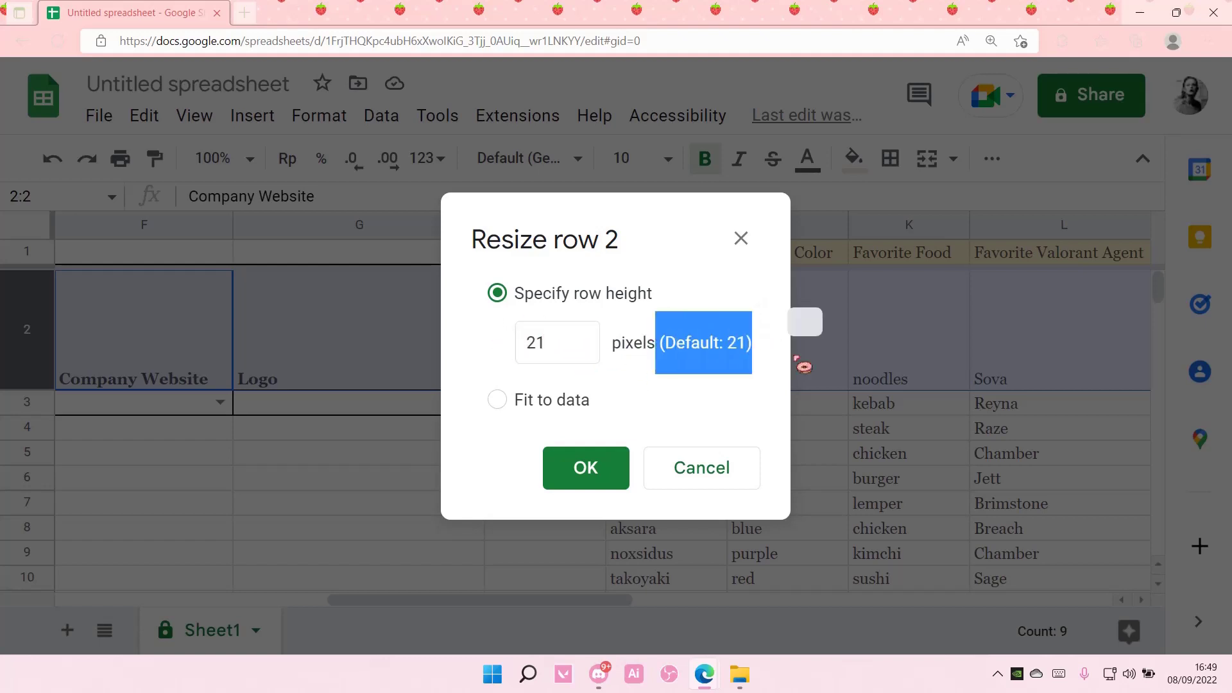
click(606, 472)
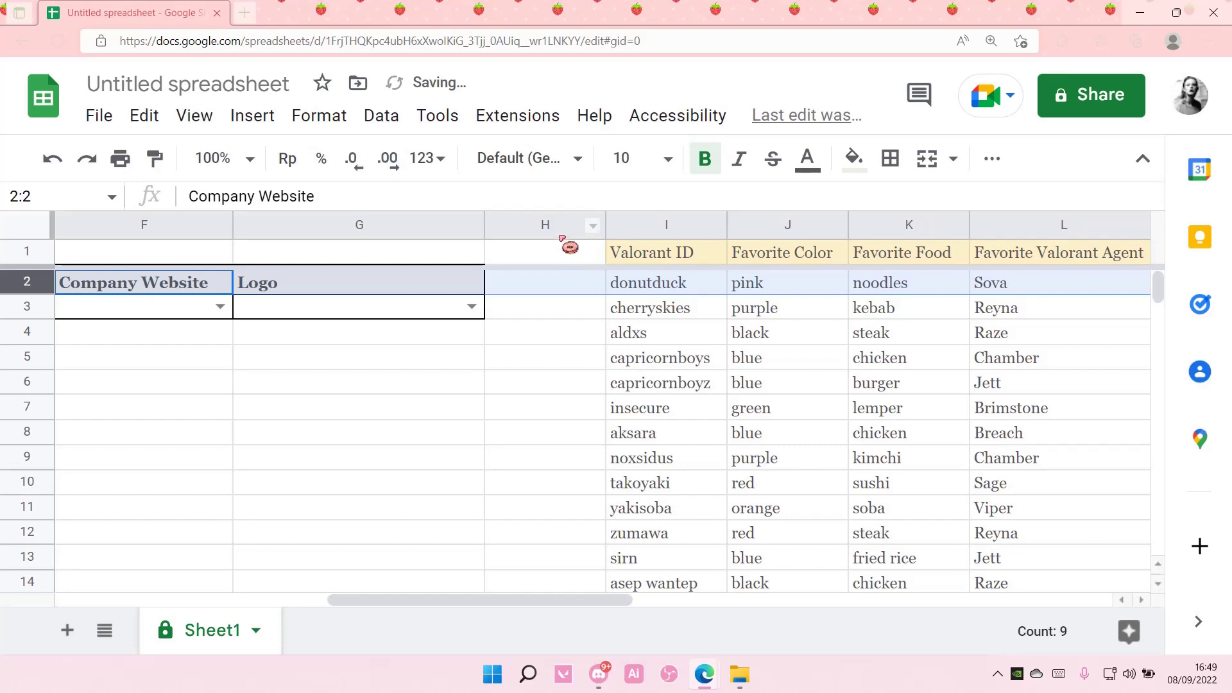
right_click(558, 231)
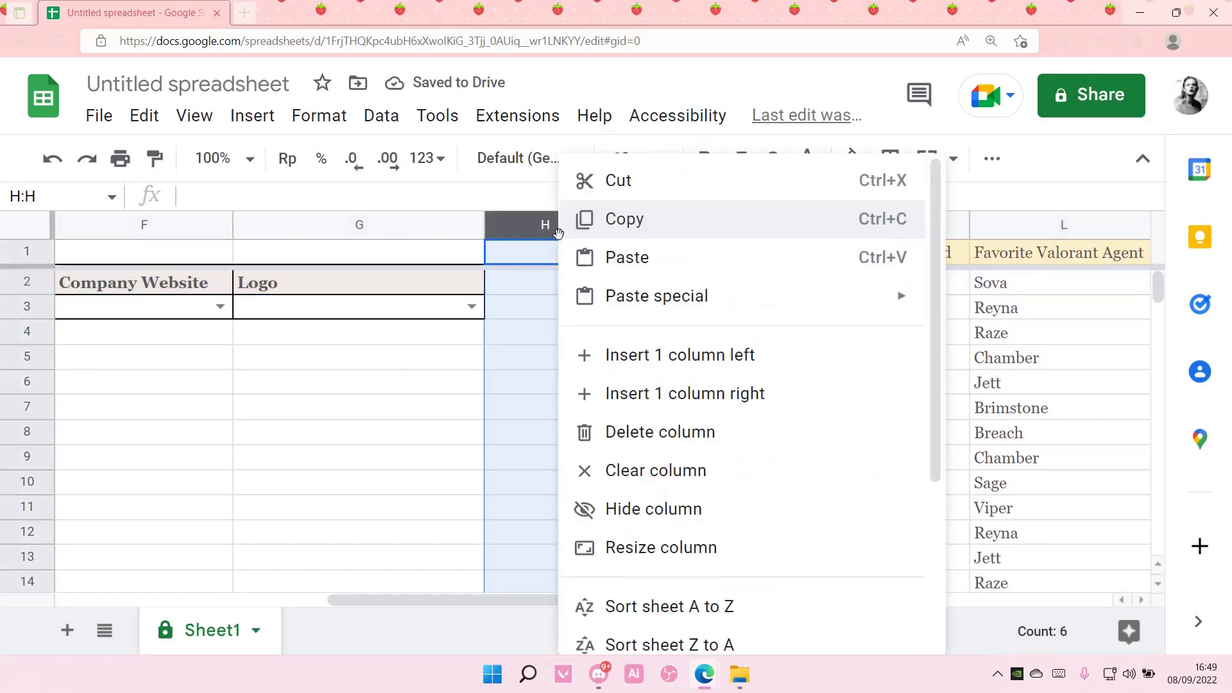
click(506, 338)
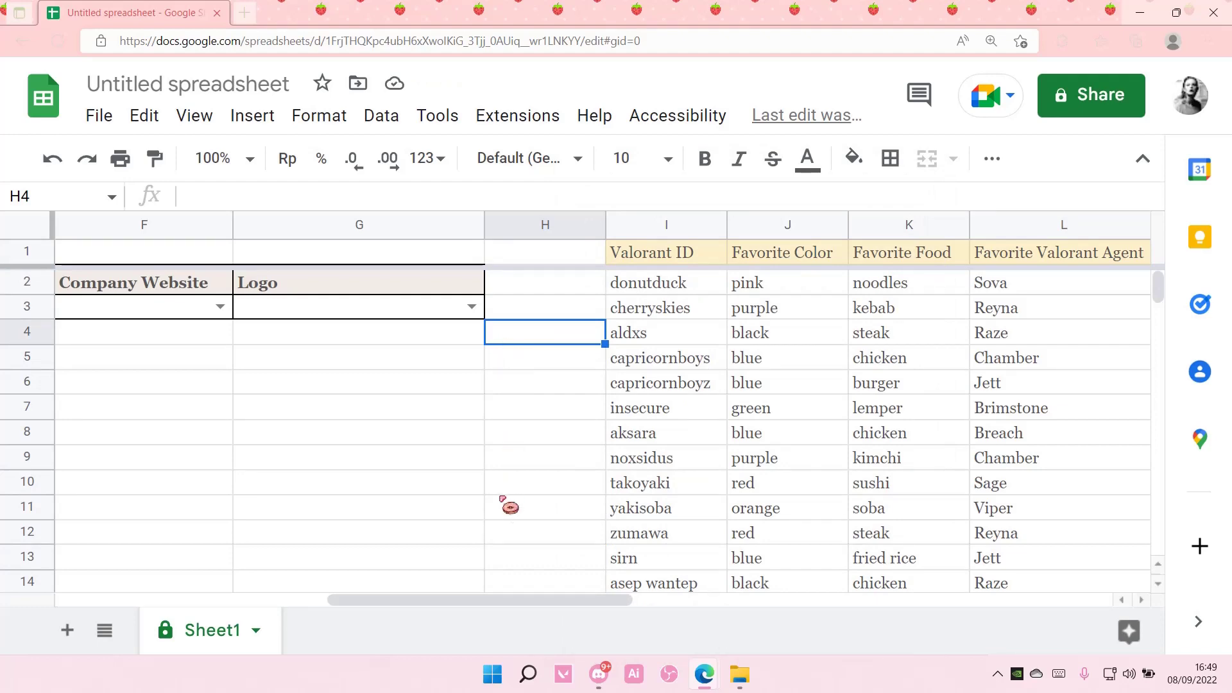
mouse_move(507, 598)
mouse_down()
mouse_move(551, 610)
mouse_move(609, 560)
mouse_up()
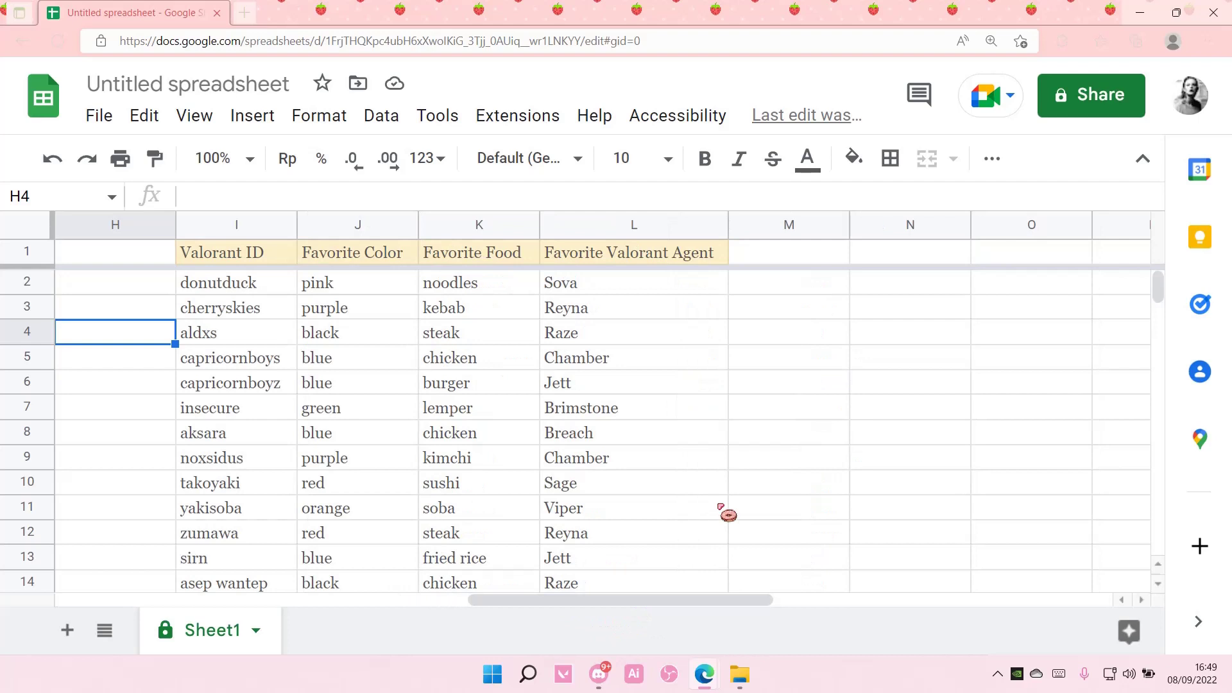